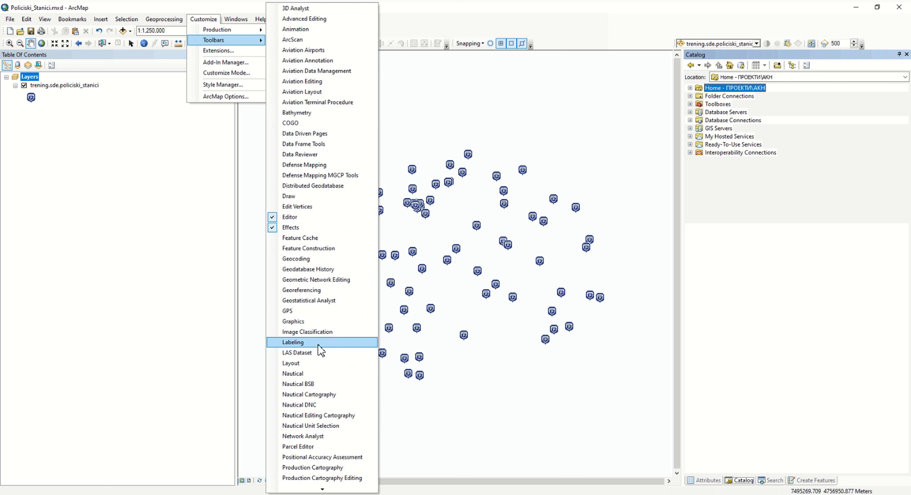
- Show the Labeling toolbar and set the police stations layer's label field to police_station in the Label Manager
{"action": "left_click", "coordinate": [317, 343]}
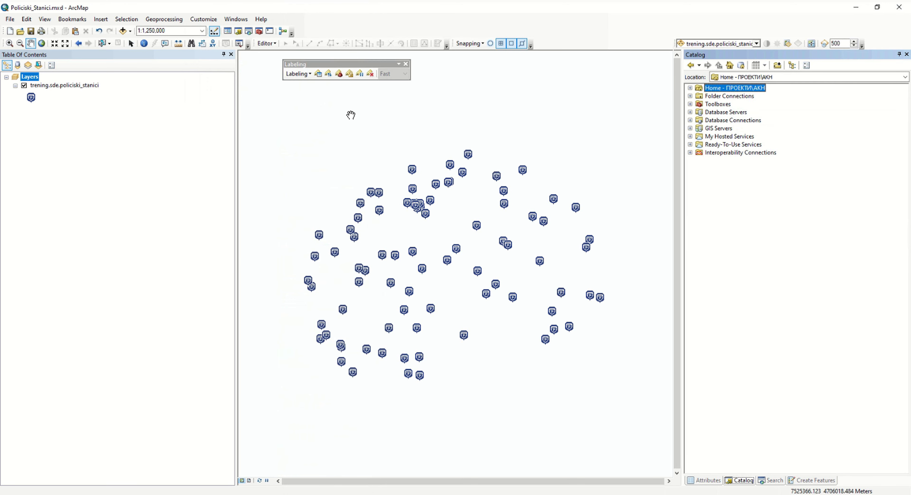
{"action": "left_click", "coordinate": [318, 75]}
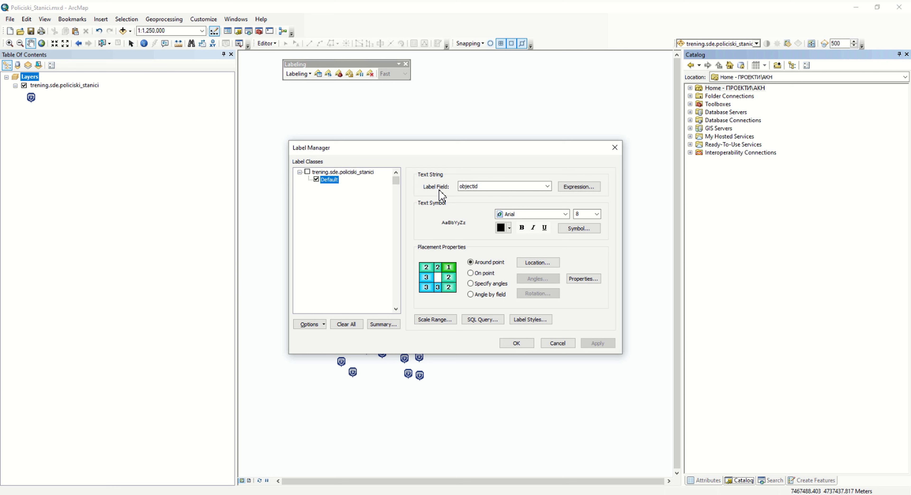
{"action": "left_click", "coordinate": [547, 187]}
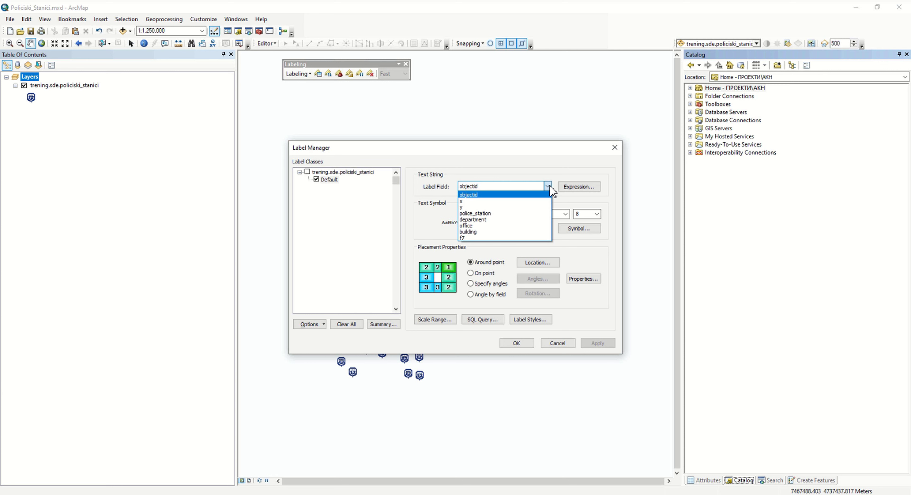
{"action": "left_click", "coordinate": [503, 214]}
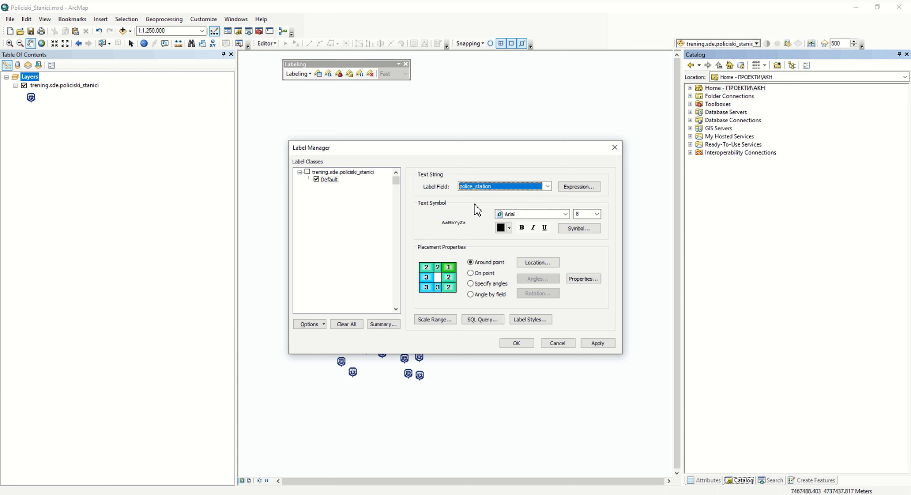
- Format the label text as Times New Roman, size 10, bold
{"action": "left_click", "coordinate": [566, 214]}
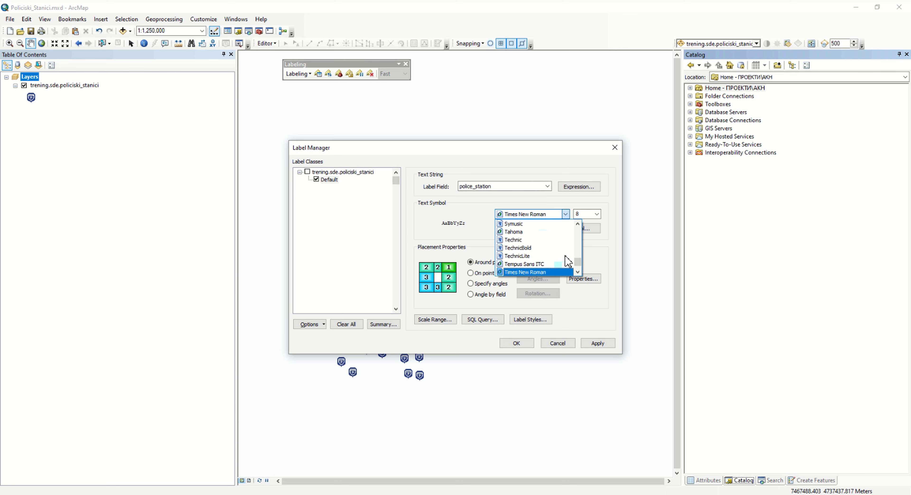
{"action": "left_click", "coordinate": [549, 272]}
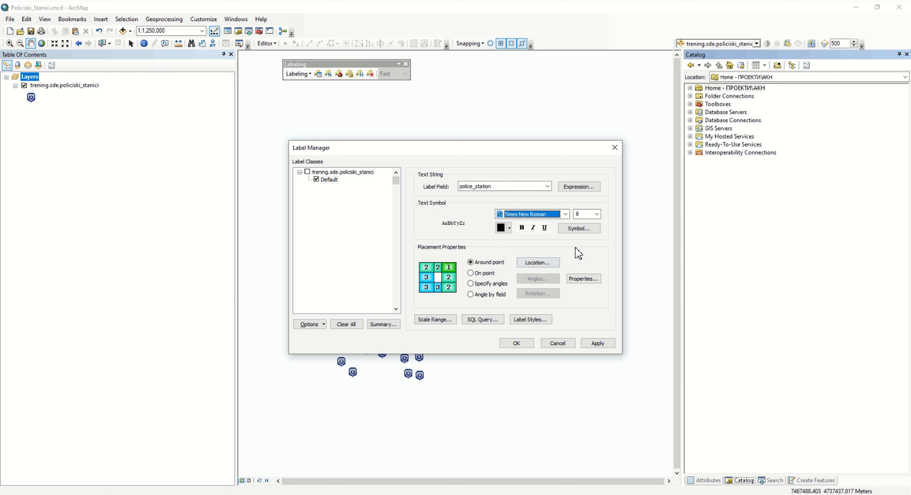
{"action": "left_click", "coordinate": [597, 215]}
{"action": "left_click", "coordinate": [586, 236]}
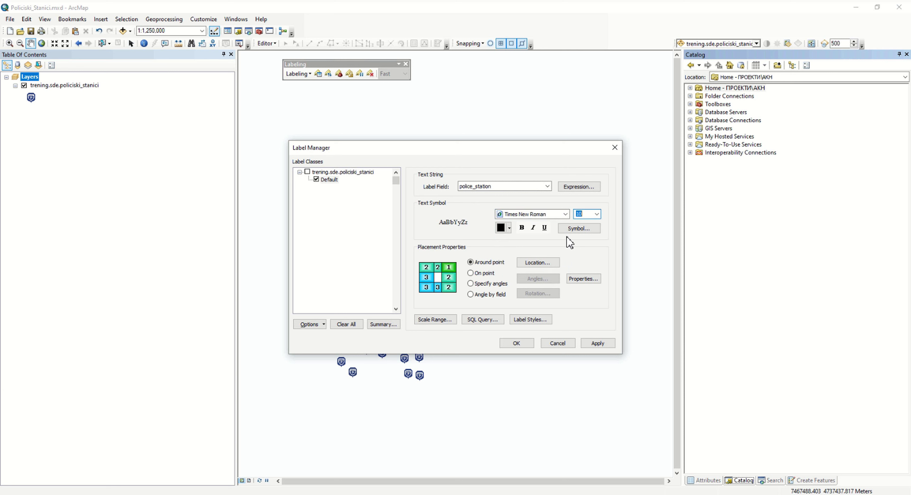
{"action": "left_click", "coordinate": [522, 228]}
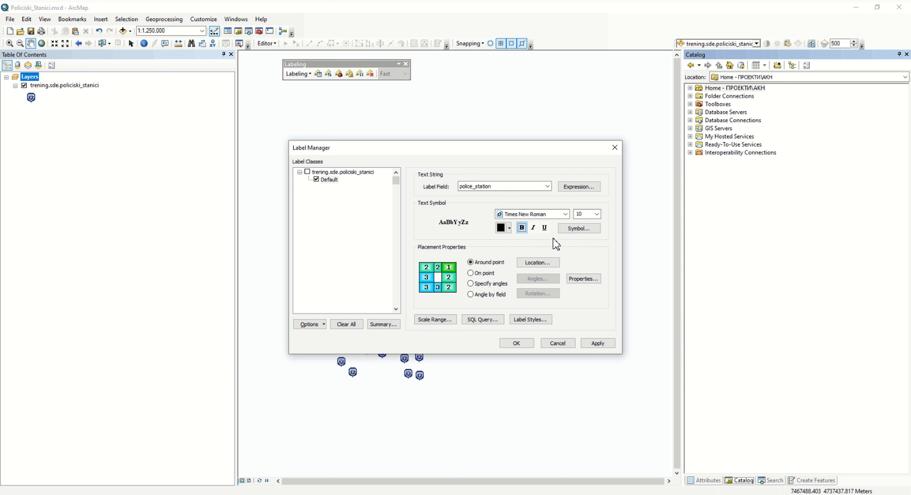
- Add a halo mask of size 1 to the label text symbol
{"action": "left_click", "coordinate": [573, 229]}
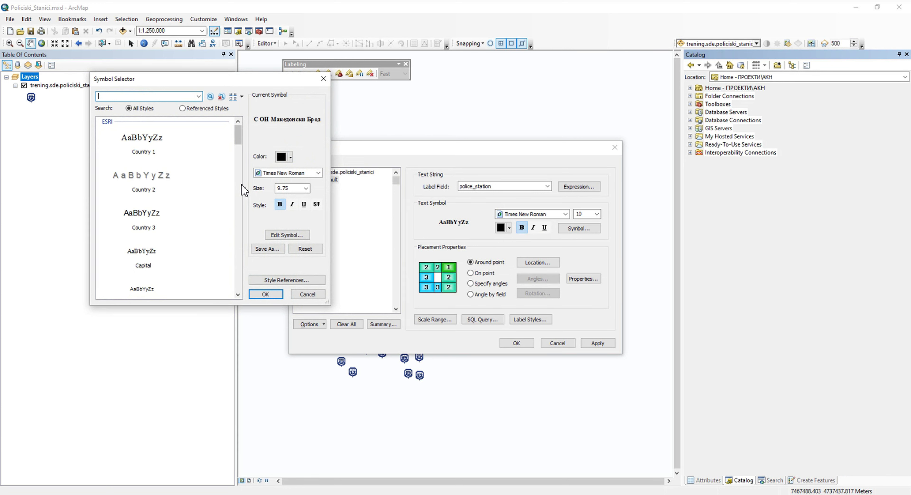
{"action": "left_click", "coordinate": [296, 236]}
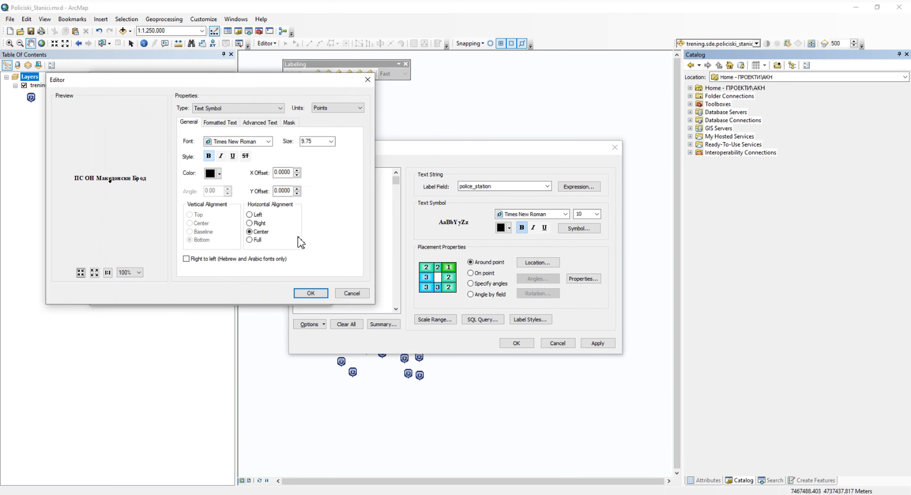
{"action": "left_click", "coordinate": [289, 124]}
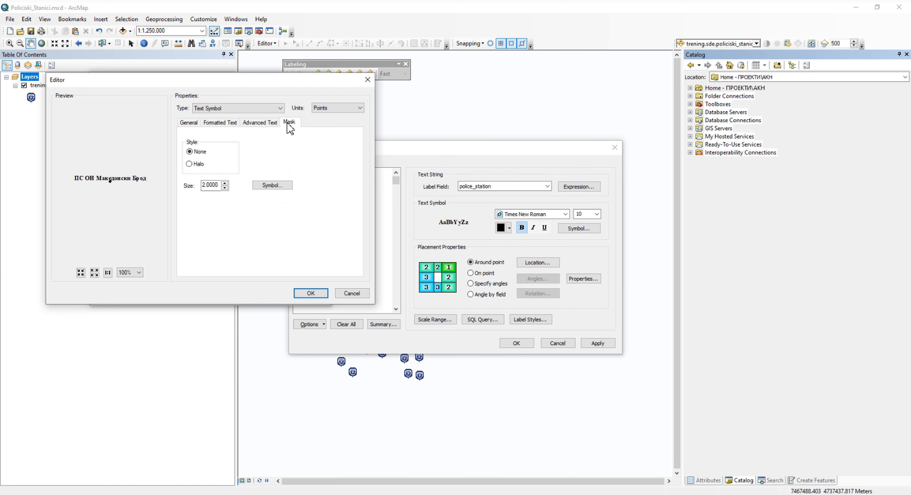
{"action": "left_click", "coordinate": [190, 165]}
{"action": "left_click", "coordinate": [225, 188]}
- Fill the label halo with light yellow and turn on labels for the trening.sde.policiski_stanici layer
{"action": "left_click", "coordinate": [278, 187]}
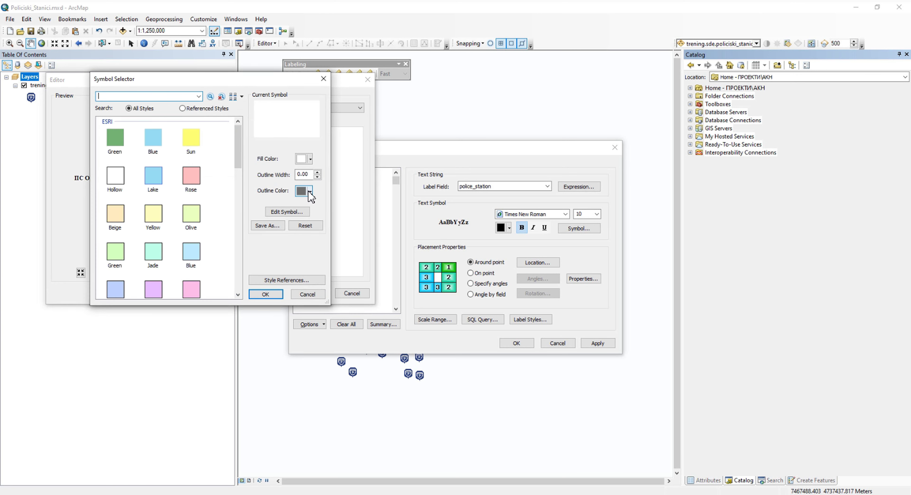
{"action": "left_click", "coordinate": [310, 160]}
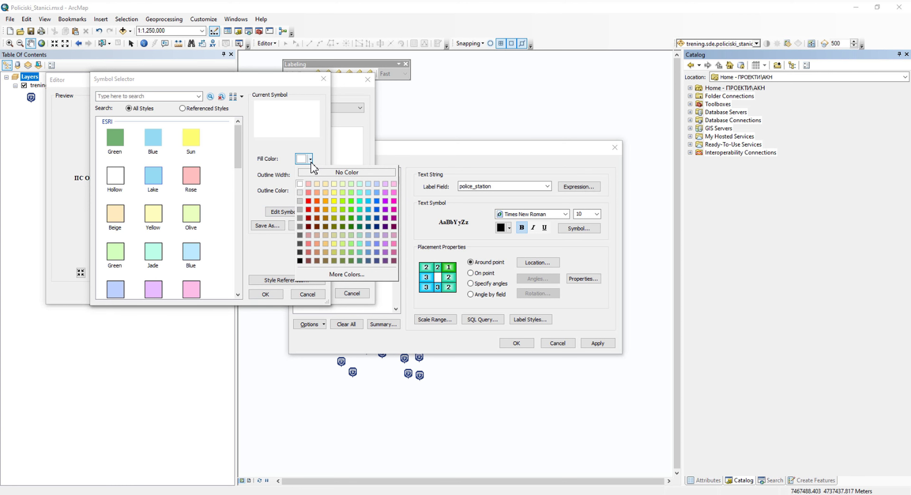
{"action": "left_click", "coordinate": [334, 193]}
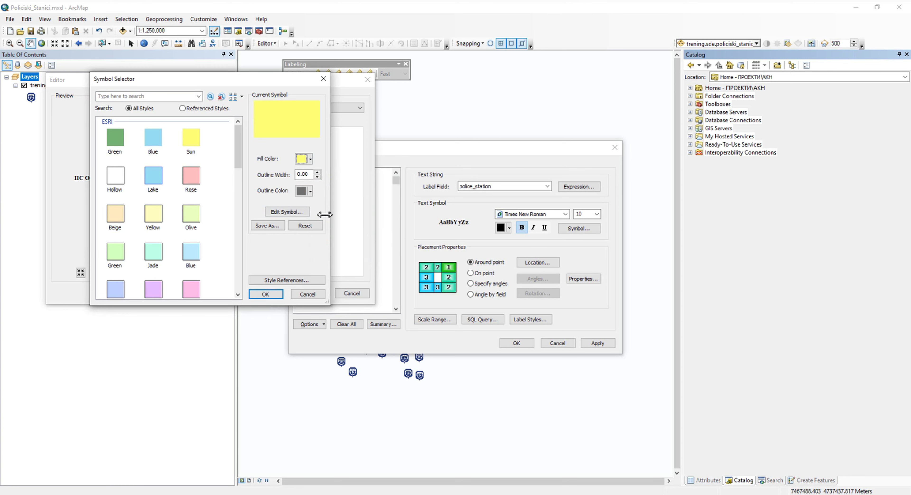
{"action": "left_click", "coordinate": [270, 297]}
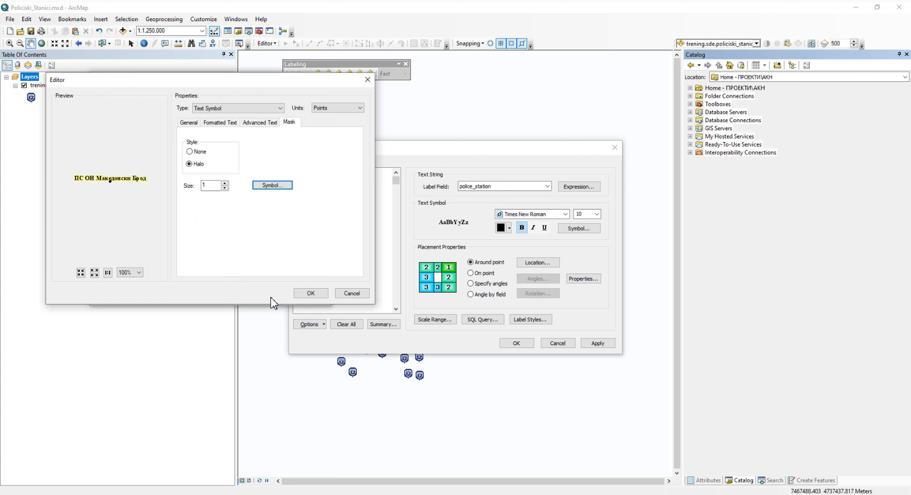
{"action": "left_click", "coordinate": [318, 294]}
{"action": "left_click", "coordinate": [266, 294]}
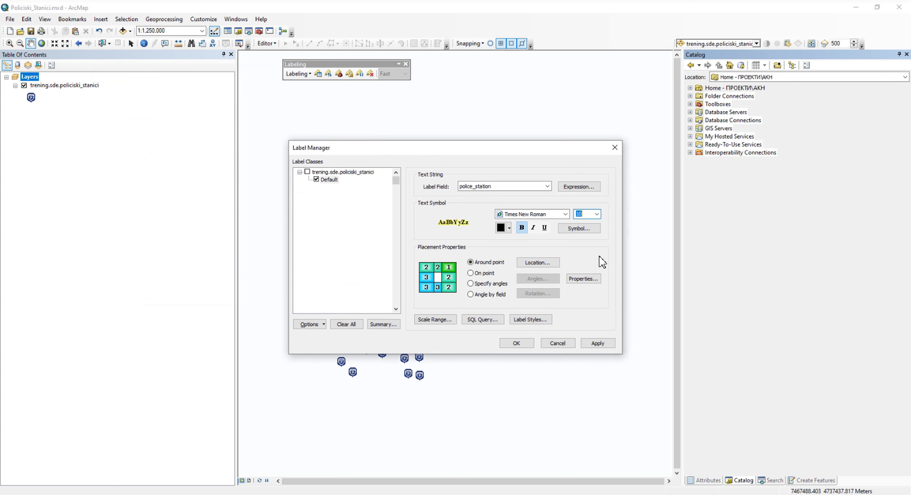
{"action": "left_click", "coordinate": [307, 172]}
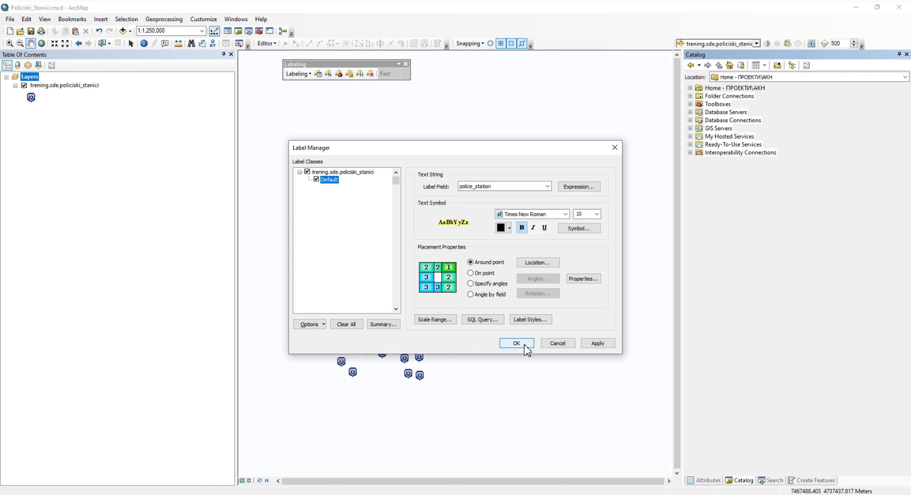
{"action": "left_click", "coordinate": [517, 344]}
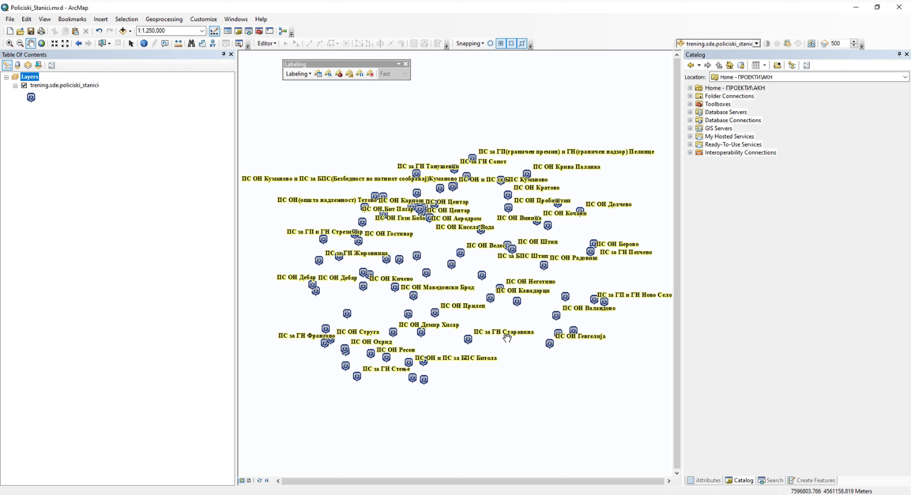
- Limit the Default label class's scale range so labels are not shown when zoomed out beyond 1:500,000
{"action": "left_click", "coordinate": [319, 74]}
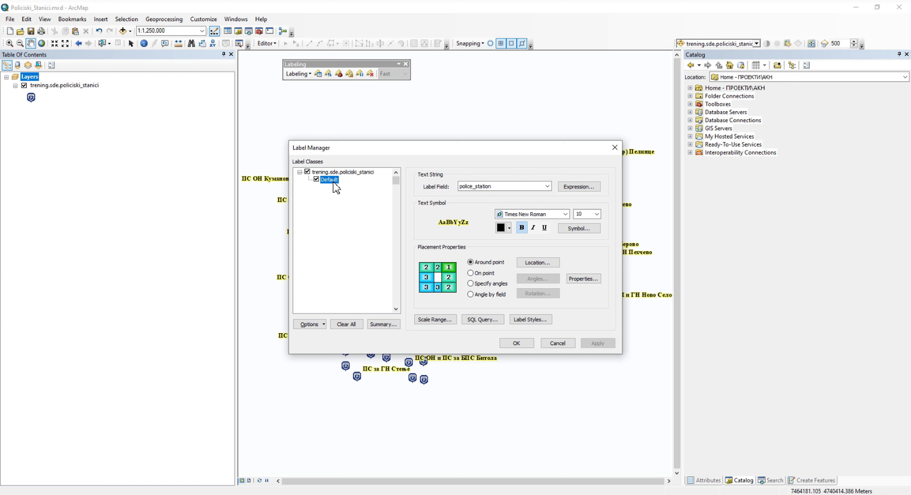
{"action": "left_click", "coordinate": [446, 321]}
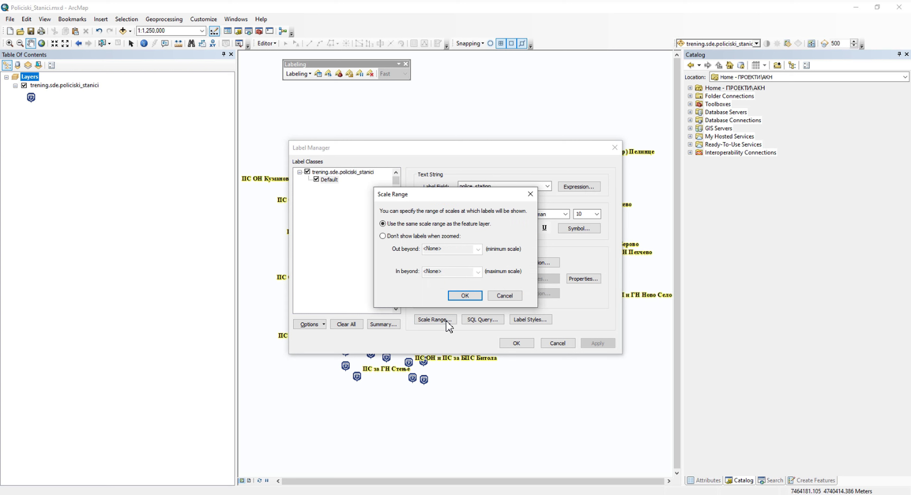
{"action": "left_click", "coordinate": [382, 237]}
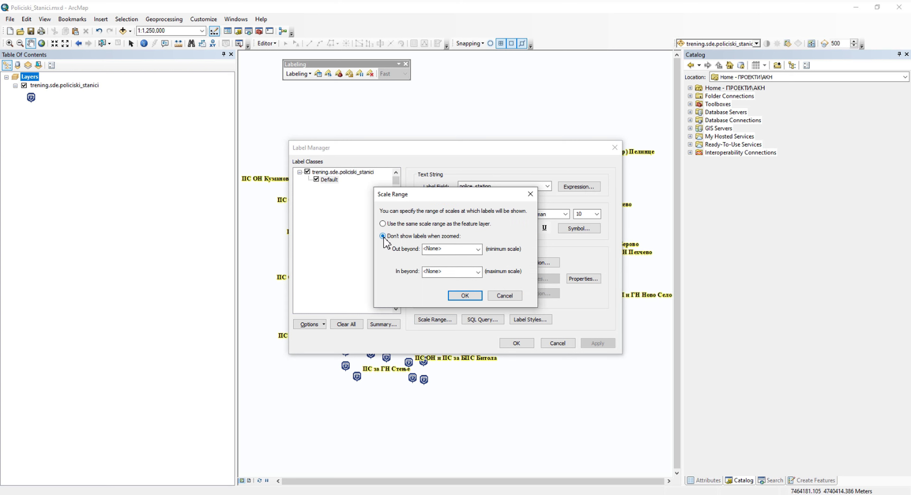
{"action": "left_click", "coordinate": [479, 250]}
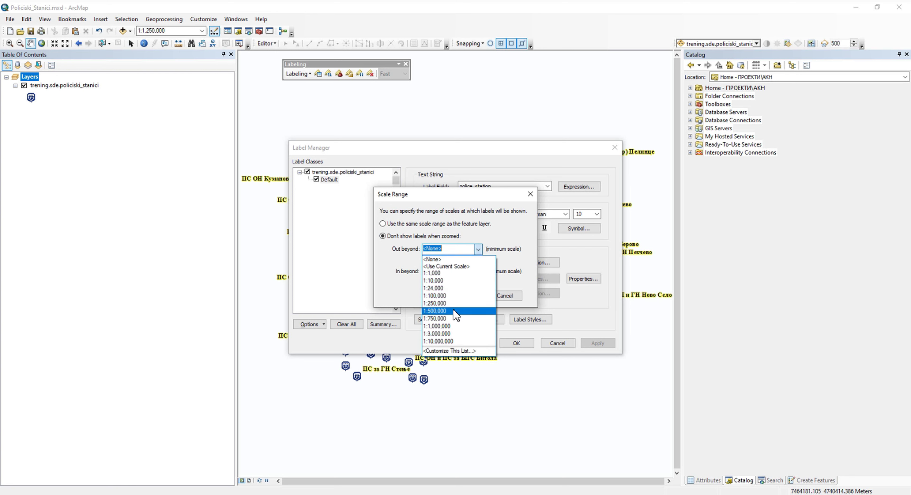
{"action": "left_click", "coordinate": [455, 312]}
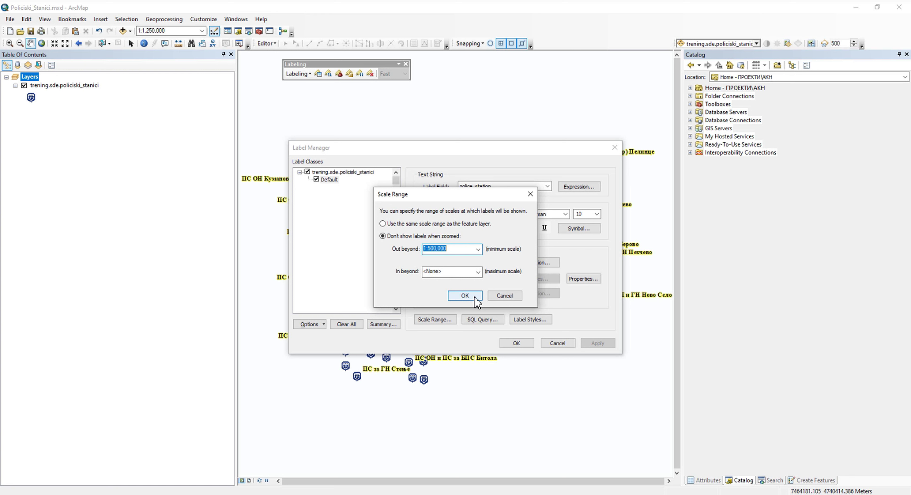
{"action": "left_click", "coordinate": [465, 295]}
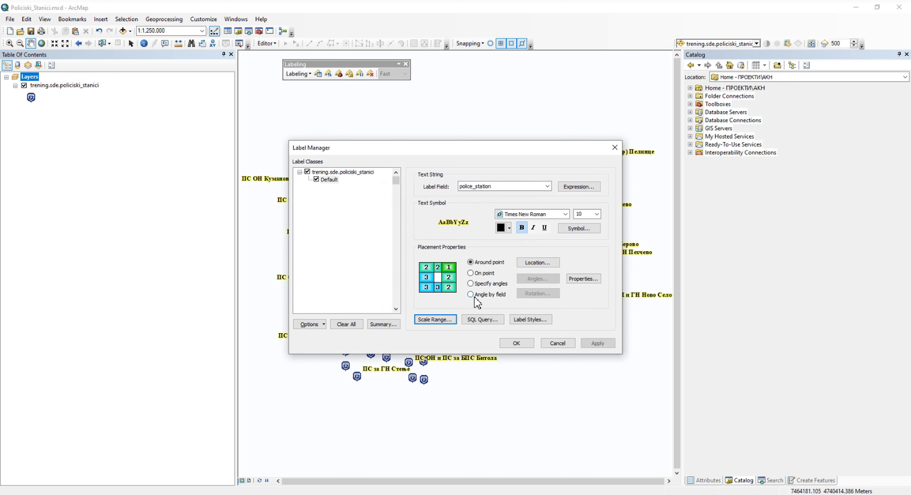
{"action": "left_click", "coordinate": [530, 349]}
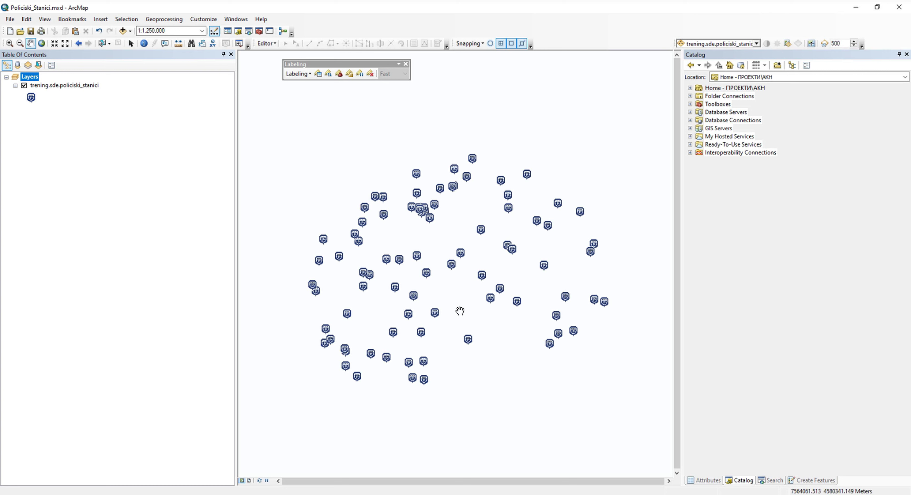
{"action": "scroll", "coordinate": [460, 312], "scroll_direction": "down", "scroll_amount": 5}
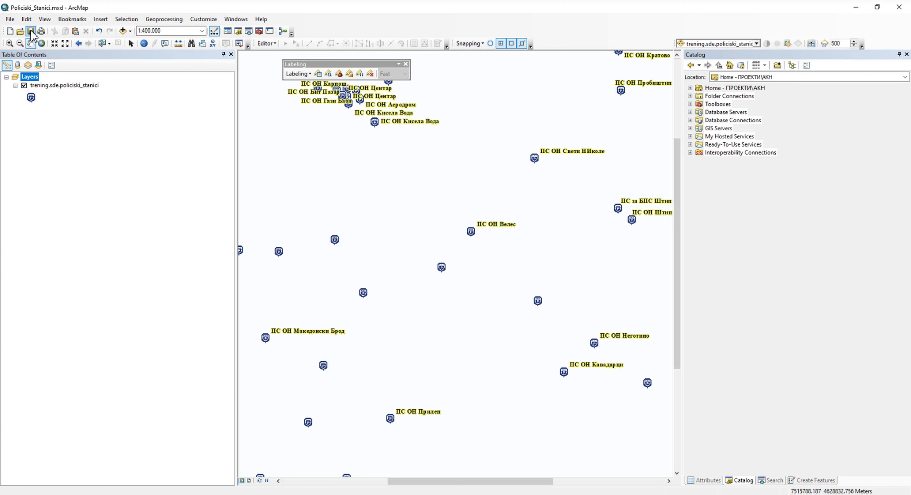
{"action": "scroll", "coordinate": [425, 257], "scroll_direction": "up", "scroll_amount": 1}
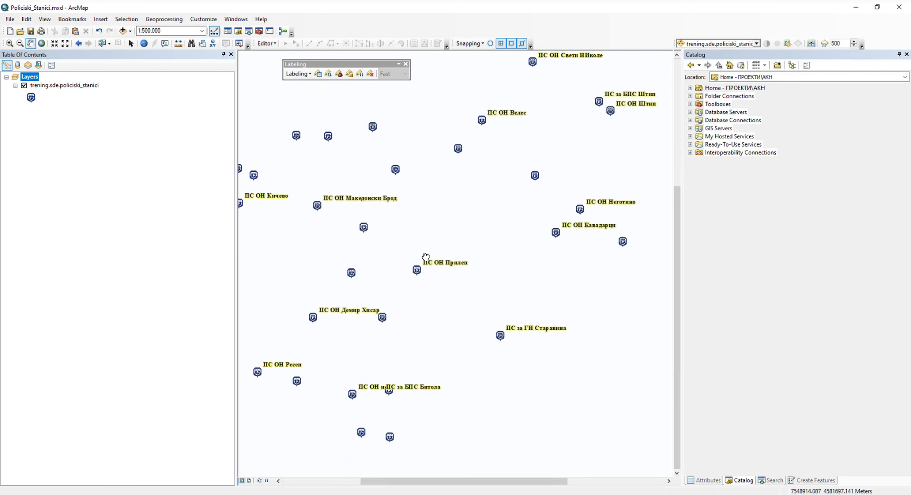